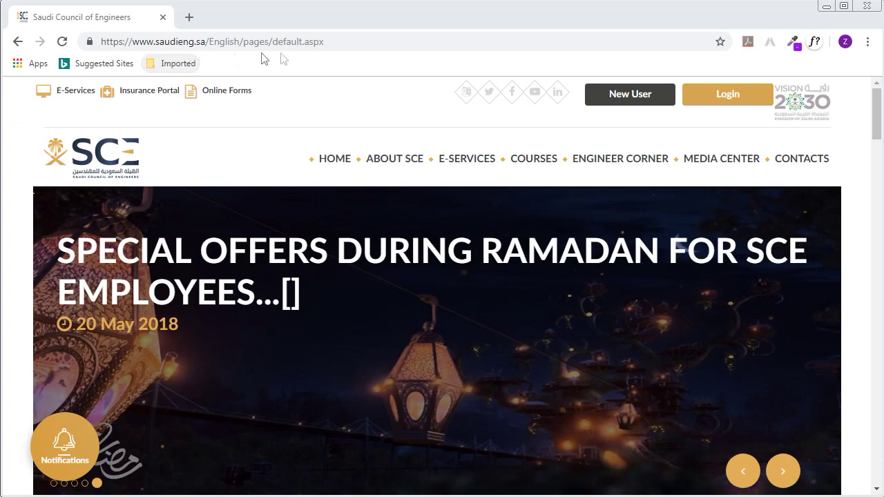
Open the Saudi Council of Engineers login page and enter the account's username
{"action": "left_click", "coordinate": [729, 97]}
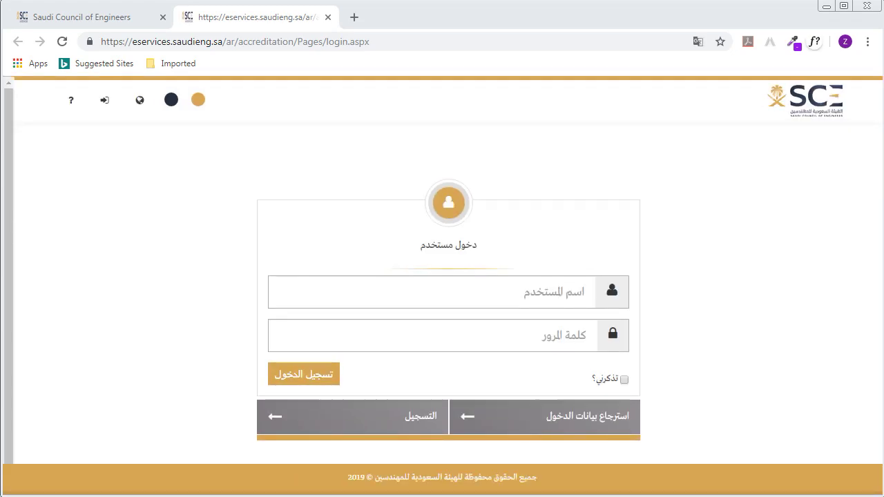
{"action": "left_click", "coordinate": [573, 293]}
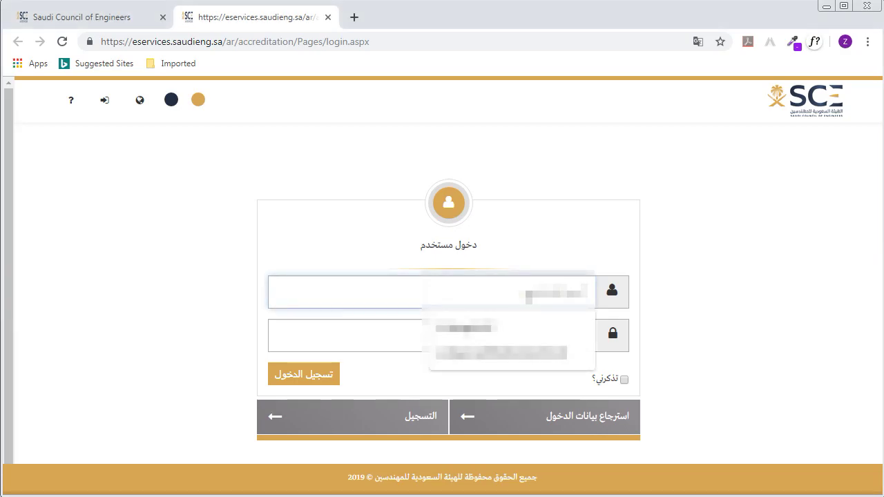
{"action": "key", "text": "BackSpace"}
{"action": "type", "text": "xxxxxxxx"}
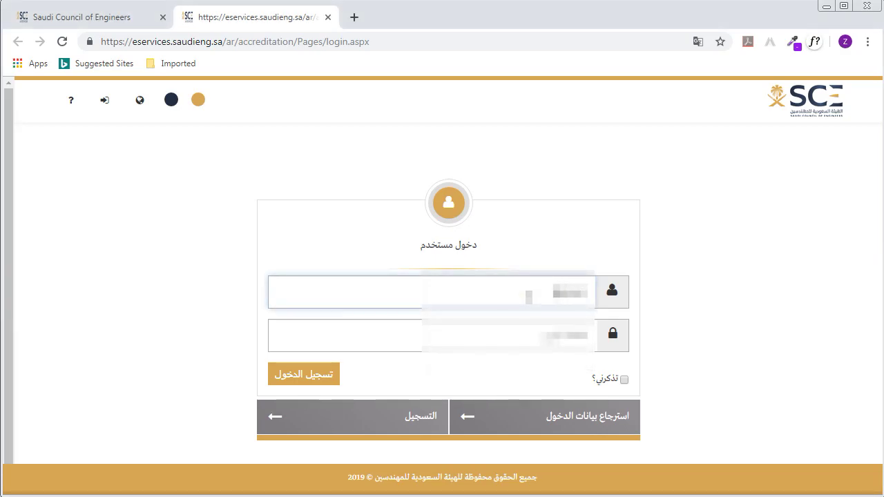
{"action": "type", "text": "xxxxxxxxxxxx"}
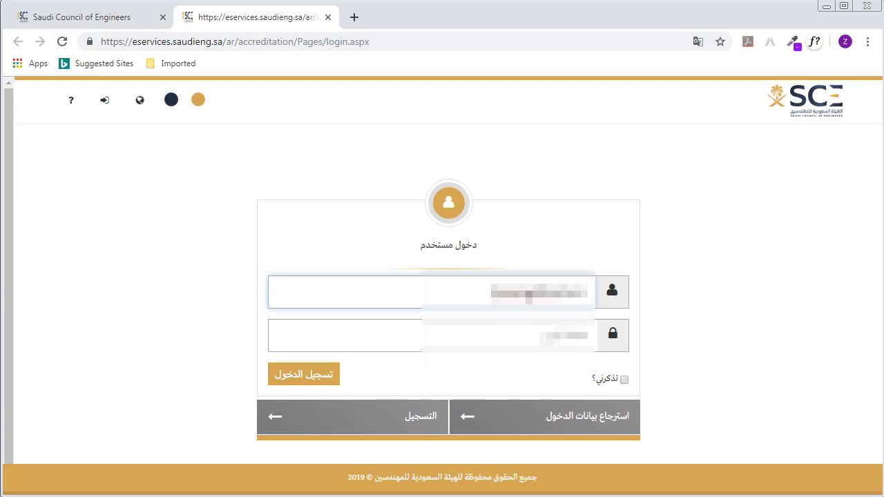
{"action": "type", "text": "xxxxxxxxxx"}
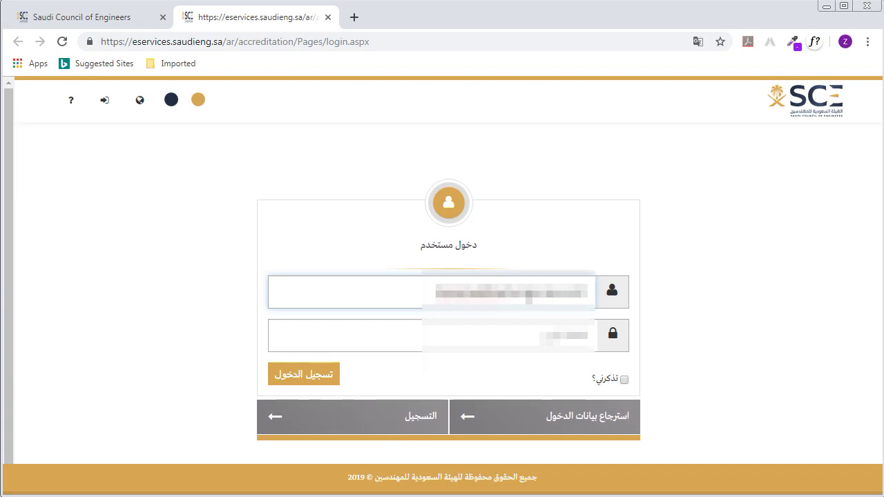
{"action": "type", "text": "xxx"}
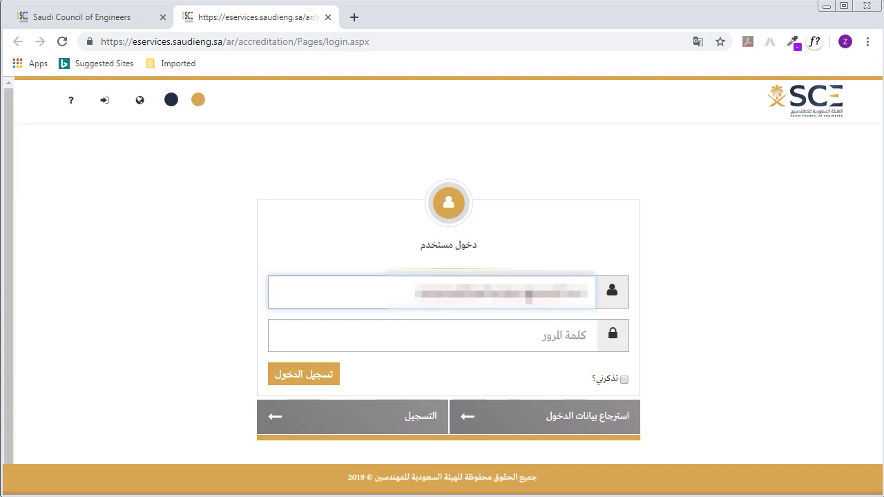
Enter the account password and sign in, dismissing the browser's offer to save the login
{"action": "left_click", "coordinate": [543, 336]}
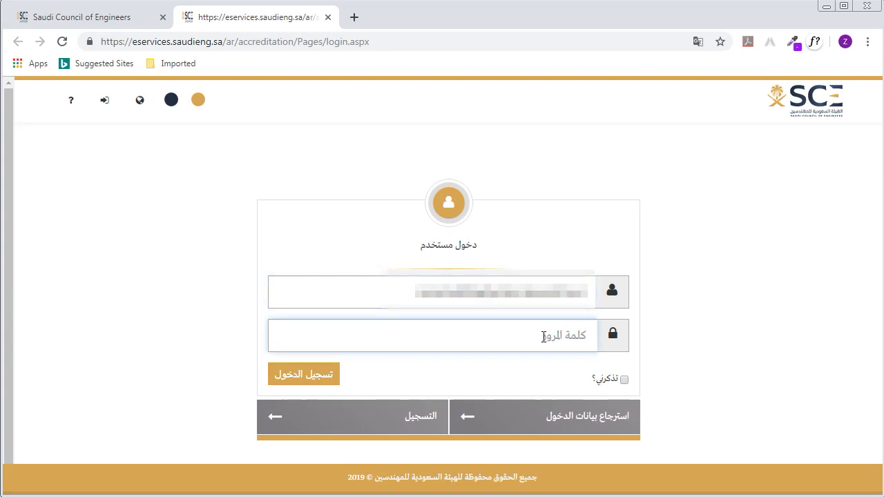
{"action": "type", "text": "xxxxxxxxxxx"}
{"action": "left_click", "coordinate": [311, 384]}
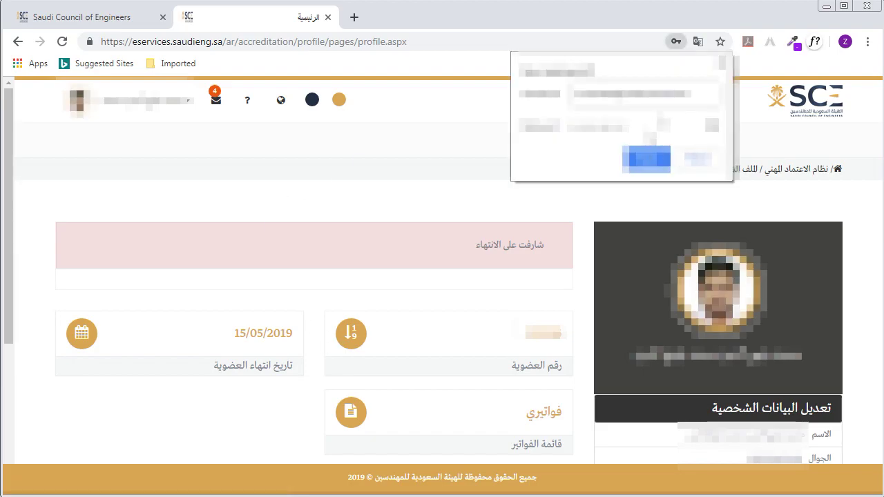
{"action": "left_click", "coordinate": [730, 69]}
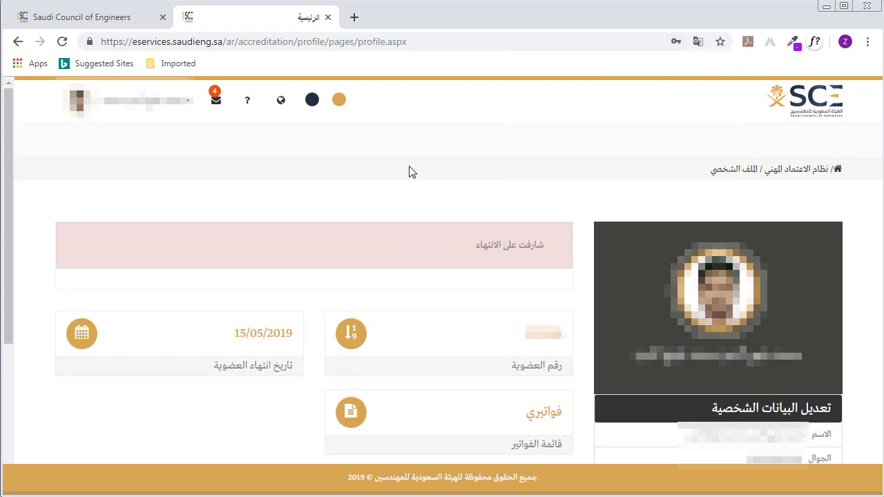
Switch the profile page to English and check the membership status and Membership Expiry Date
{"action": "left_click", "coordinate": [280, 102]}
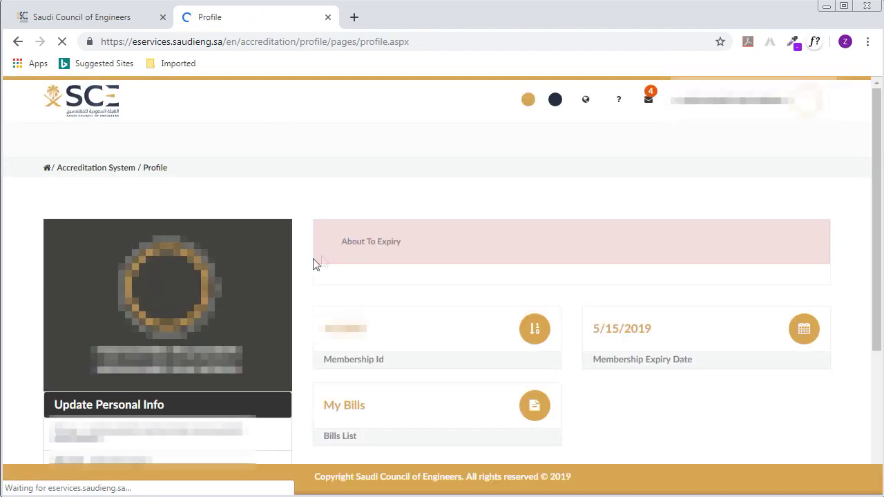
{"action": "left_click_drag", "start_coordinate": [340, 240], "coordinate": [403, 243]}
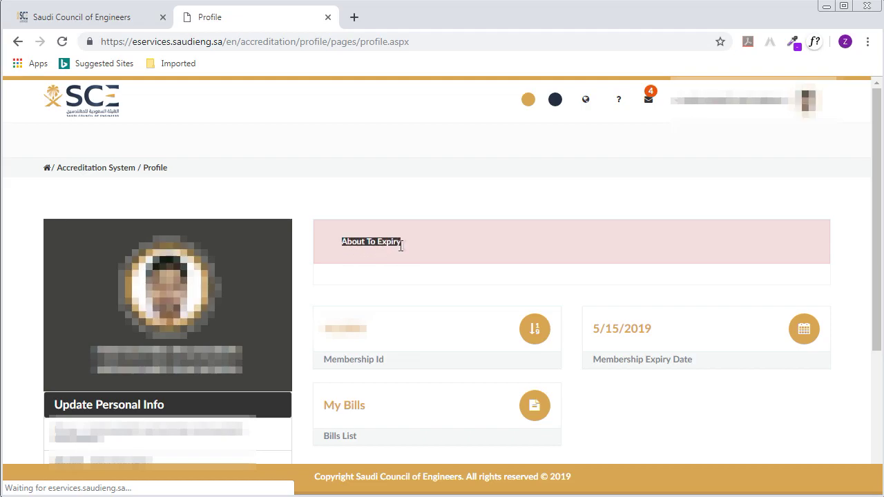
{"action": "left_click", "coordinate": [418, 242]}
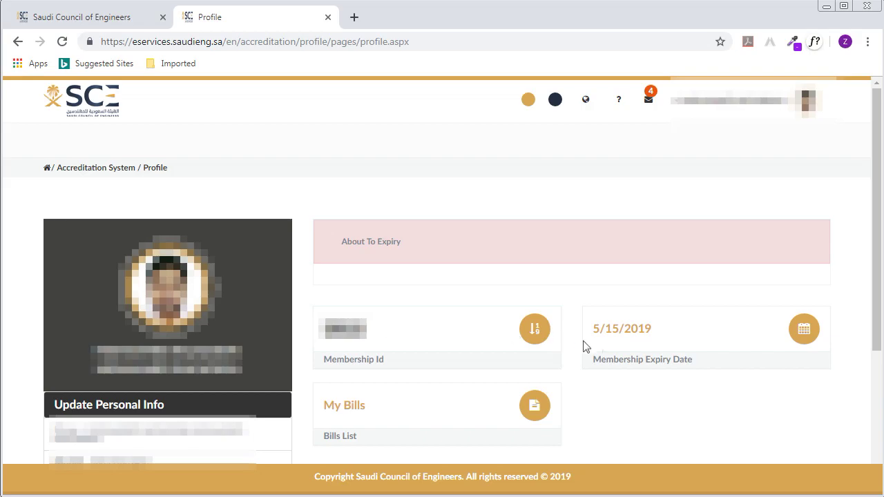
{"action": "left_click_drag", "start_coordinate": [601, 360], "coordinate": [682, 364]}
{"action": "left_click_drag", "start_coordinate": [600, 329], "coordinate": [656, 340]}
{"action": "left_click", "coordinate": [656, 340]}
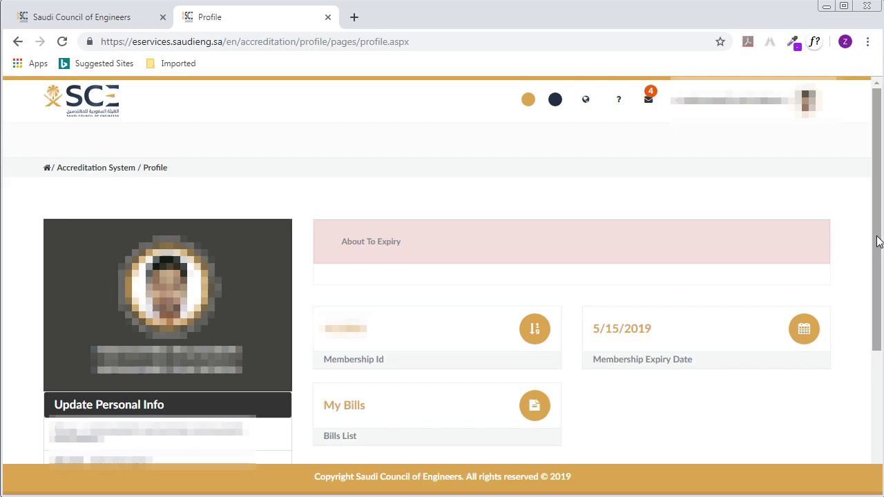
Open the Renew Membership electronic service and add a new renewal request after checking the Technician fee
{"action": "scroll", "coordinate": [878, 241], "scroll_direction": "down", "scroll_amount": 3}
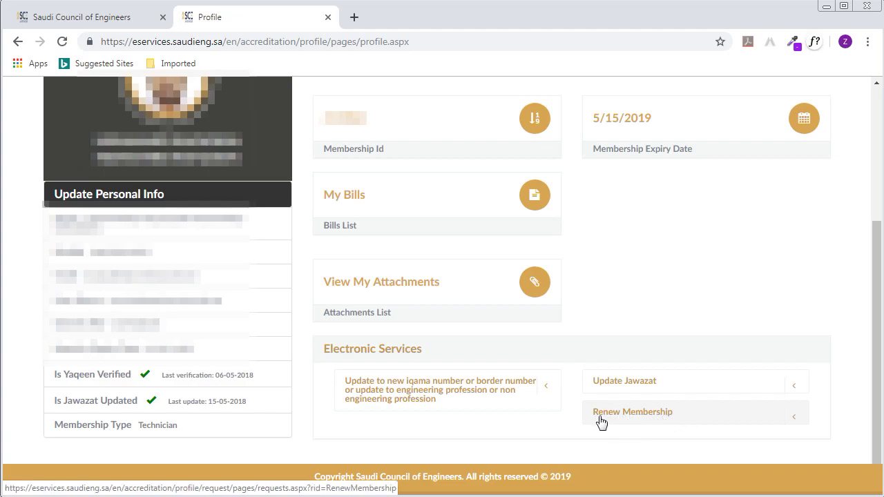
{"action": "left_click", "coordinate": [623, 421]}
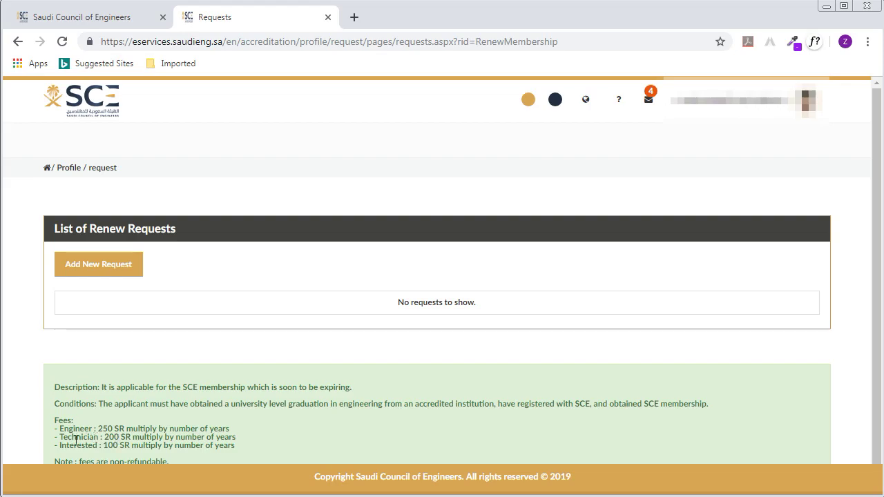
{"action": "left_click_drag", "start_coordinate": [68, 437], "coordinate": [125, 437]}
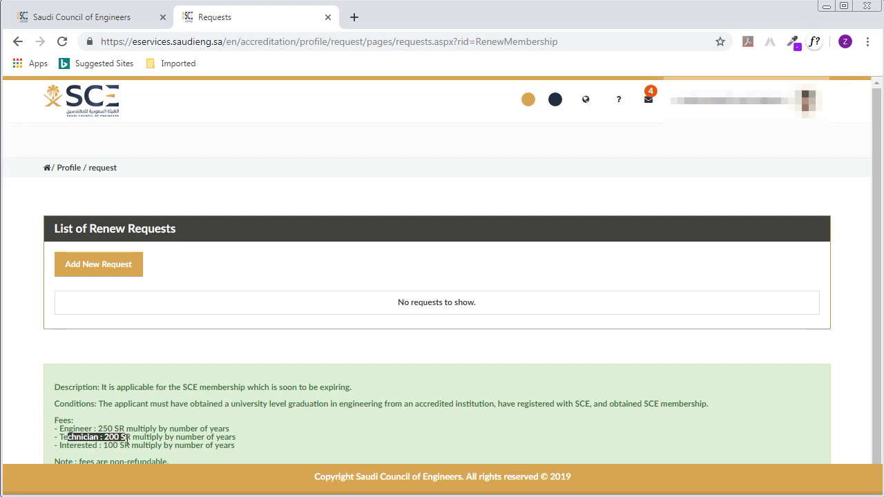
{"action": "left_click", "coordinate": [82, 276]}
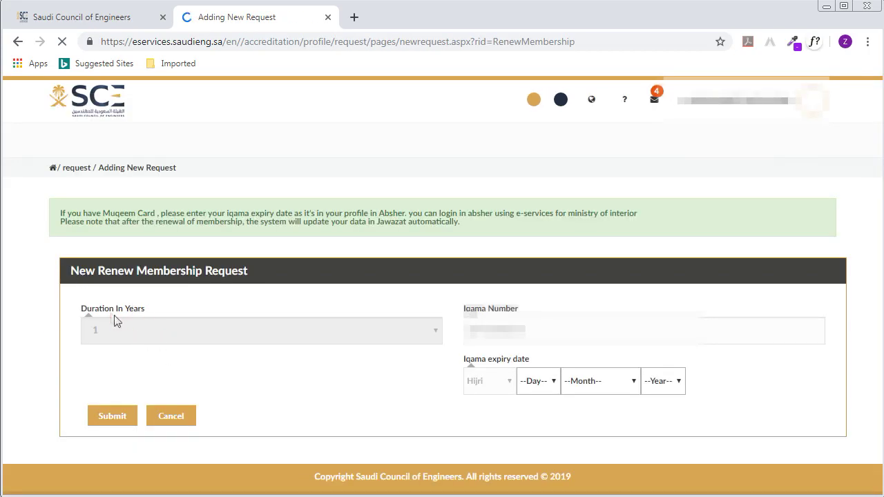
Fill in the Iqama Number field of the new membership renewal request
{"action": "left_click", "coordinate": [473, 330]}
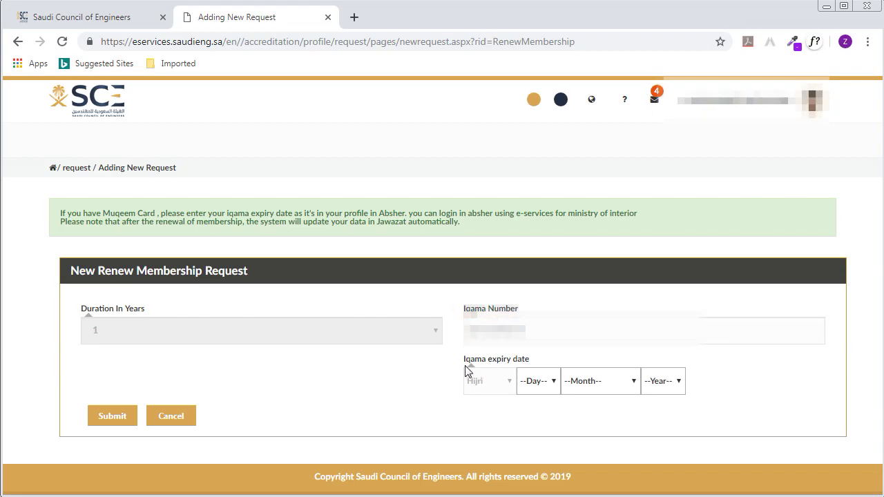
{"action": "left_click", "coordinate": [527, 335]}
{"action": "type", "text": "2"}
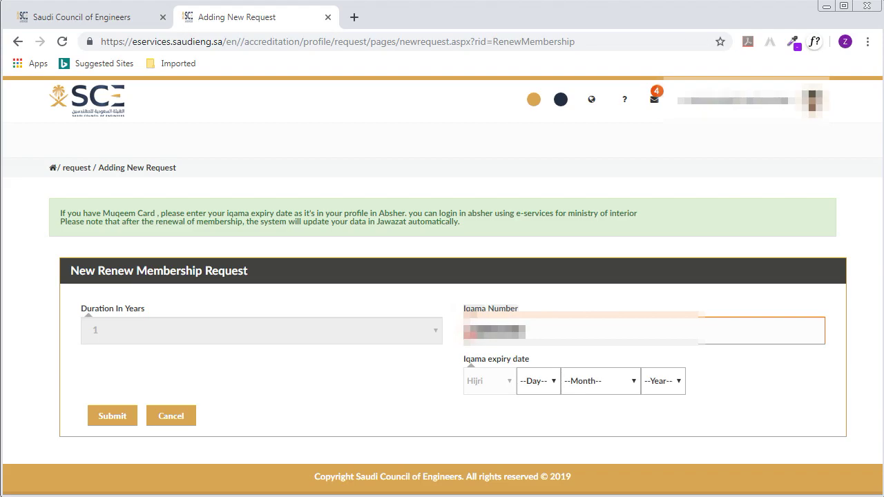
{"action": "left_click", "coordinate": [849, 240]}
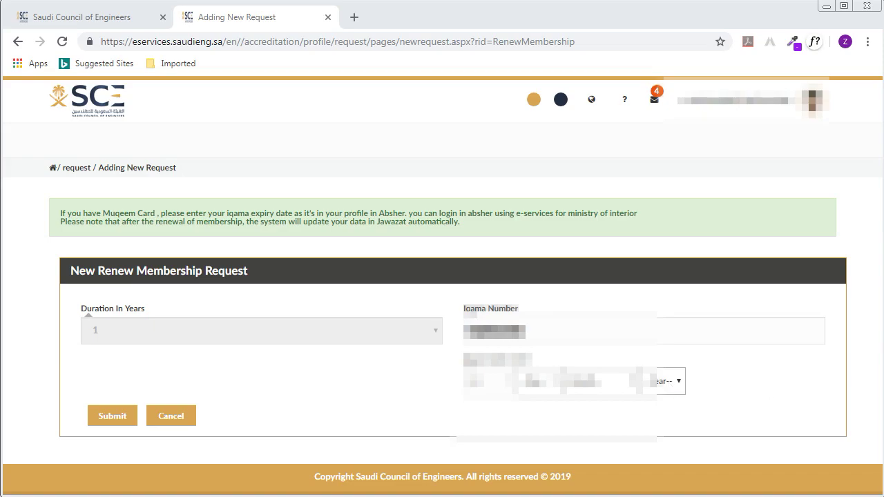
Set the Hijri iqama expiry date to 2 Sha'ban 1440 and submit the renewal request
{"action": "left_click", "coordinate": [549, 383]}
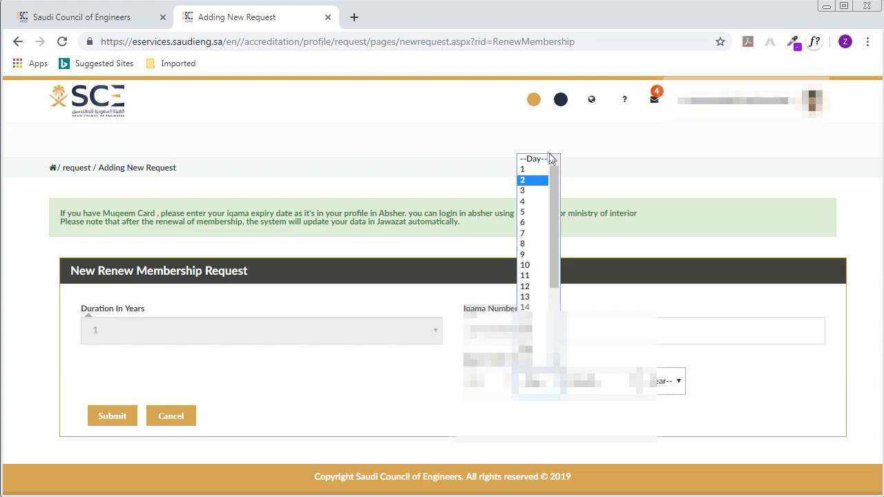
{"action": "left_click", "coordinate": [529, 181]}
{"action": "left_click", "coordinate": [596, 384]}
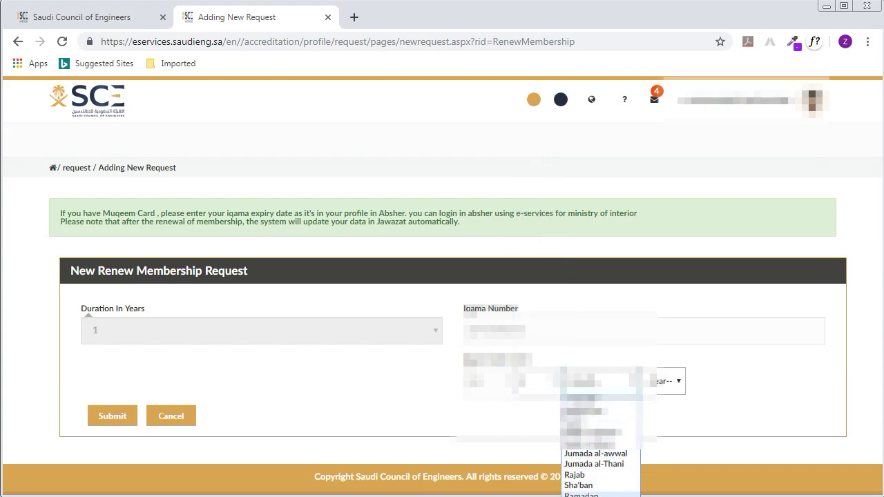
{"action": "left_click", "coordinate": [580, 485]}
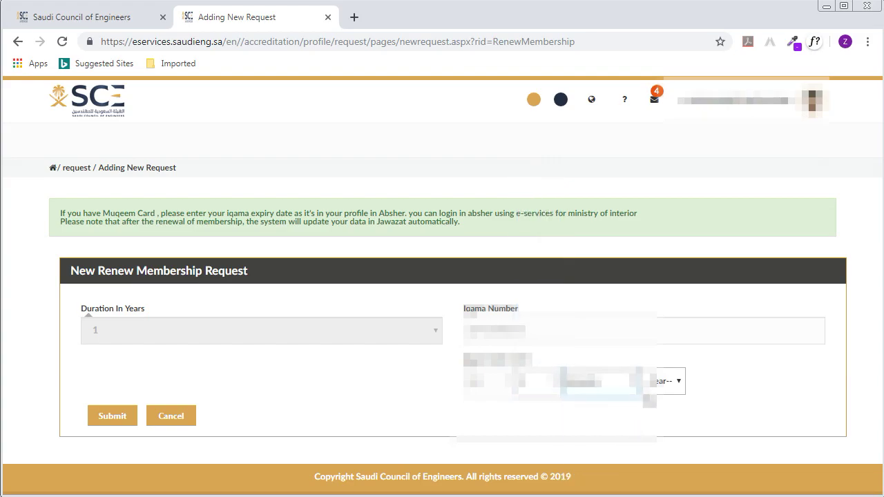
{"action": "left_click", "coordinate": [670, 389]}
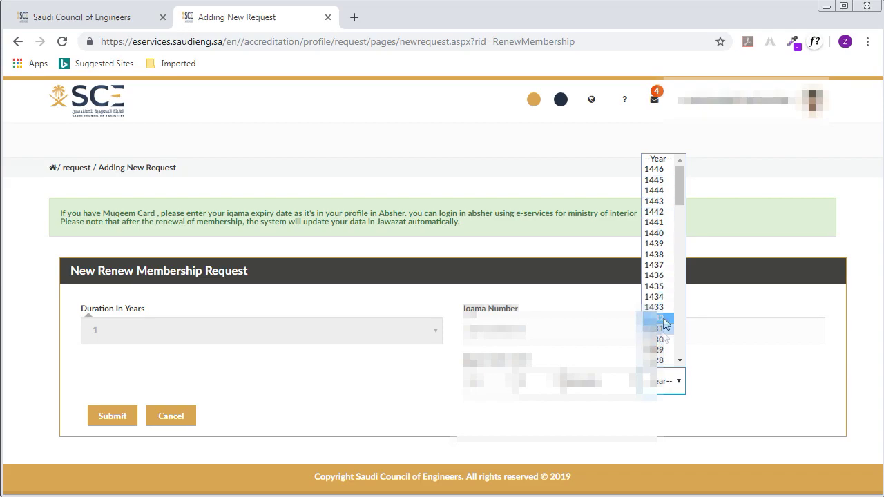
{"action": "left_click", "coordinate": [659, 234]}
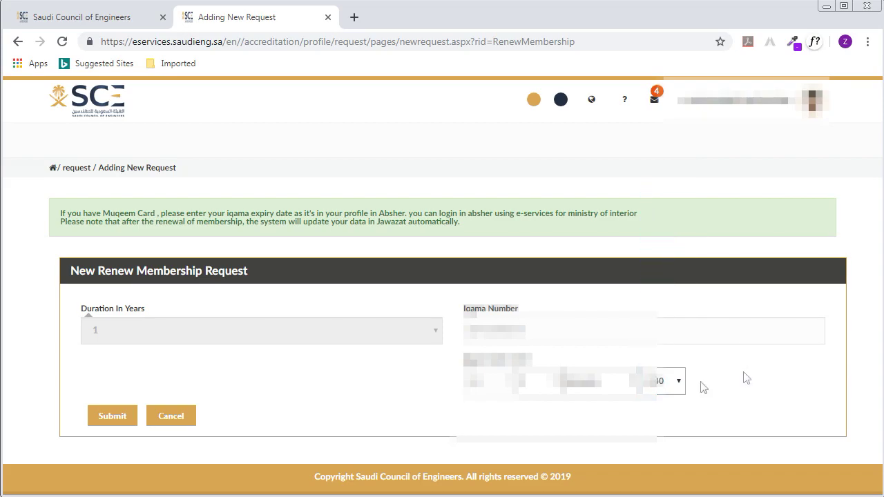
{"action": "left_click", "coordinate": [114, 417]}
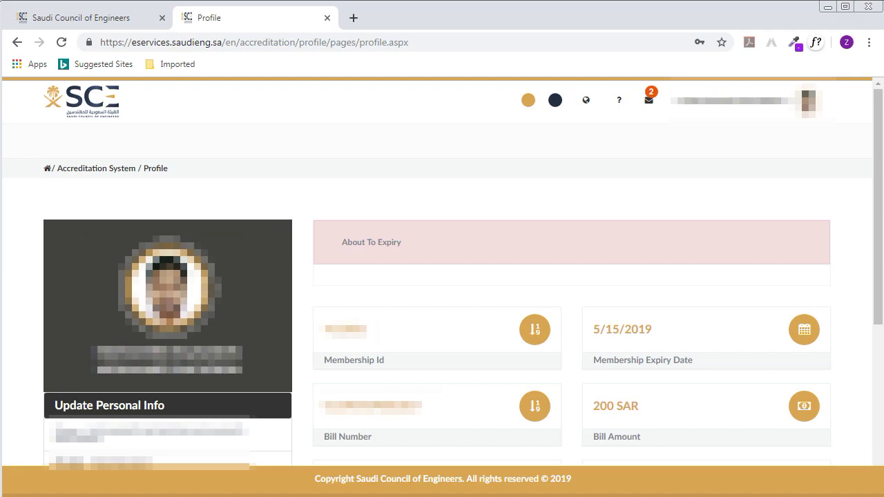
Read the newest Payment request and New Bill notifications to find the bill number and SADAD biller number
{"action": "left_click", "coordinate": [648, 102]}
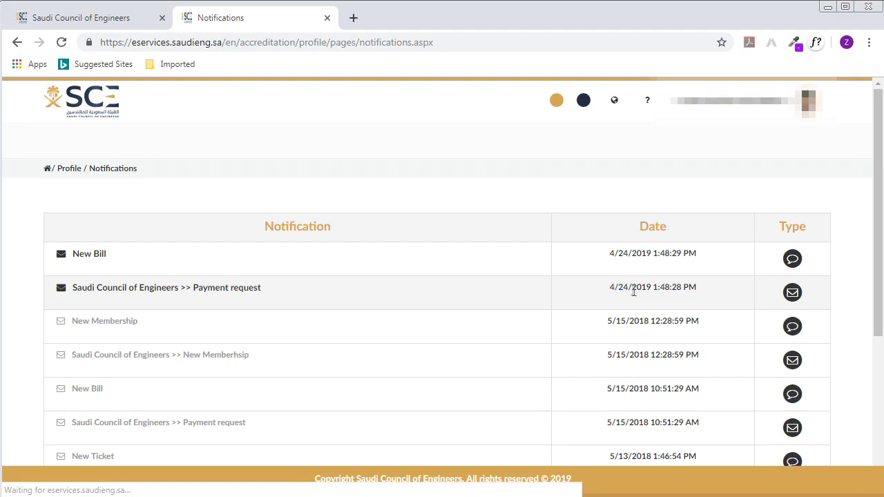
{"action": "left_click", "coordinate": [130, 289]}
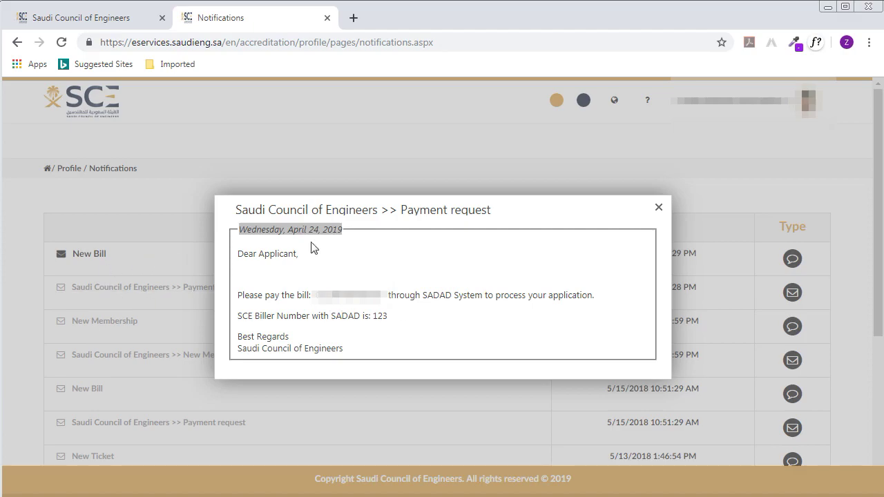
{"action": "left_click", "coordinate": [660, 208]}
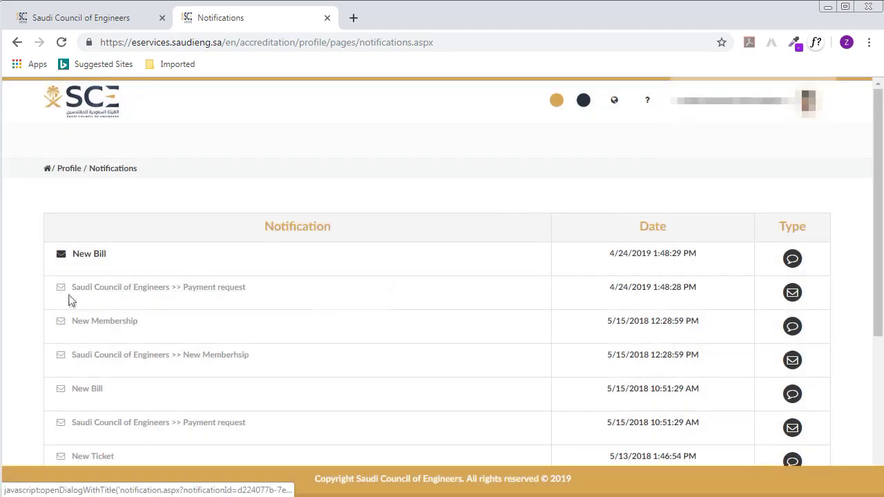
{"action": "left_click", "coordinate": [89, 254]}
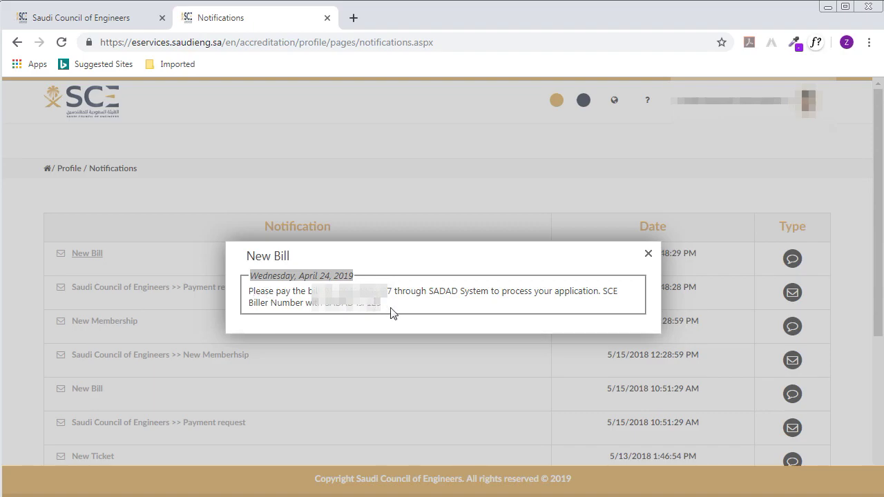
{"action": "double_click", "coordinate": [370, 290]}
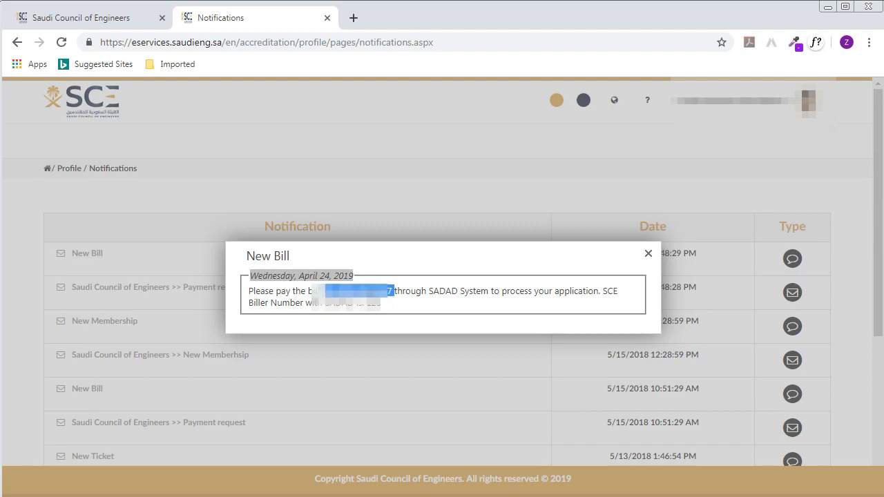
{"action": "left_click", "coordinate": [380, 301]}
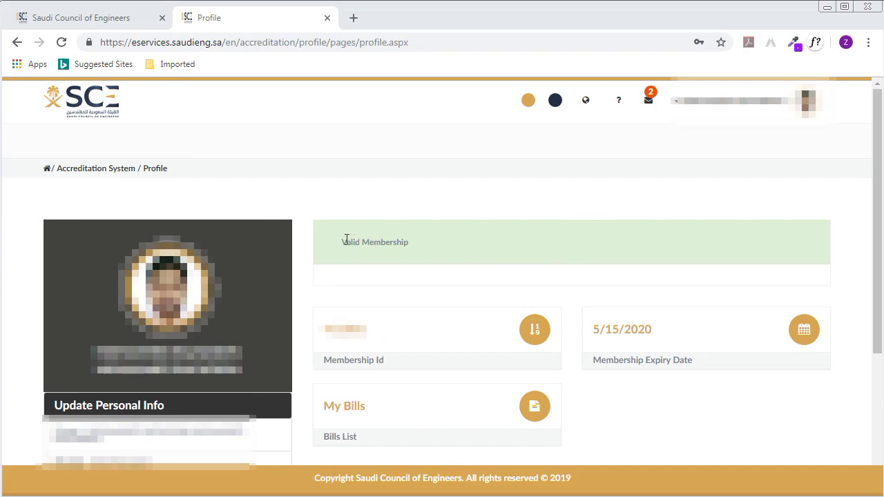
Check the membership status and expiry date on the profile, and read the Renewal accepted notification
{"action": "left_click_drag", "start_coordinate": [346, 239], "coordinate": [406, 242]}
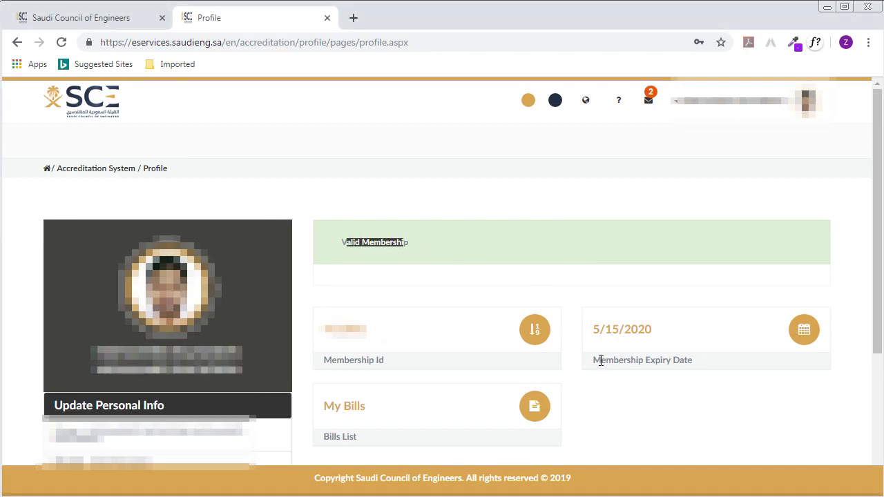
{"action": "left_click_drag", "start_coordinate": [601, 359], "coordinate": [692, 361]}
{"action": "left_click_drag", "start_coordinate": [594, 329], "coordinate": [661, 338]}
{"action": "left_click", "coordinate": [641, 341]}
{"action": "left_click", "coordinate": [649, 100]}
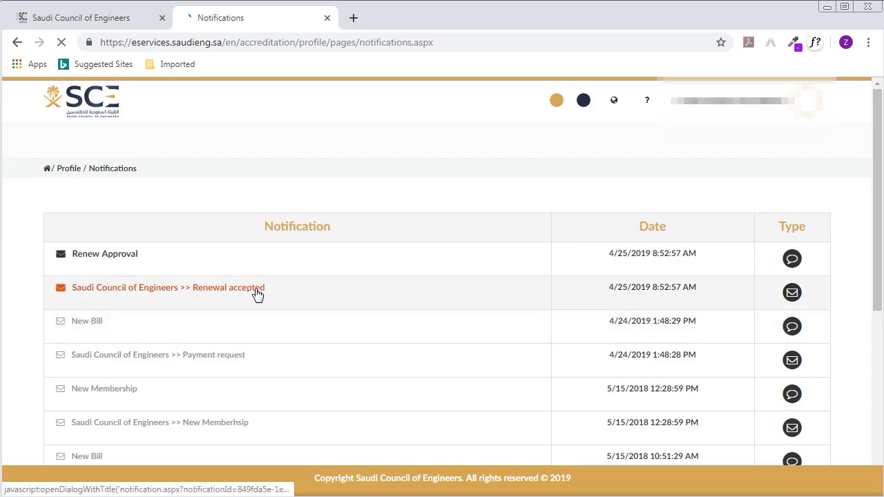
{"action": "left_click", "coordinate": [195, 293]}
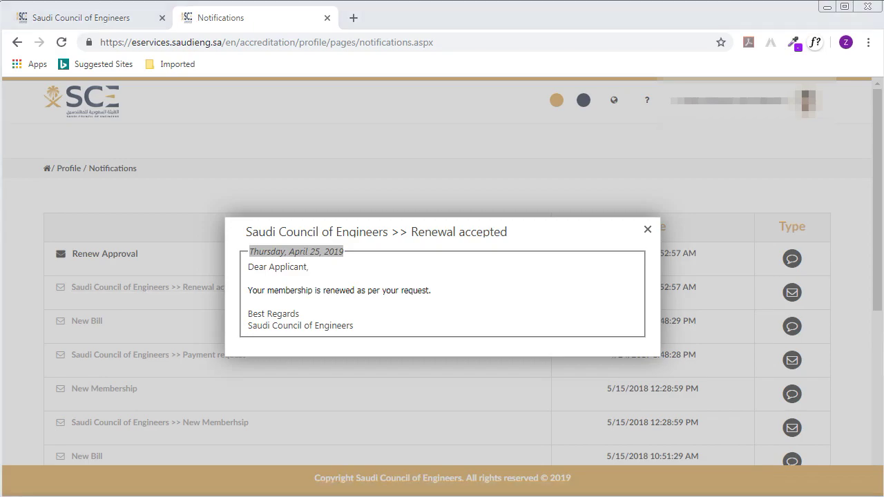
Finish reading the Renewal accepted message, and read the 4/25/2019 Renew Approval notification
{"action": "left_click_drag", "start_coordinate": [285, 290], "coordinate": [423, 290]}
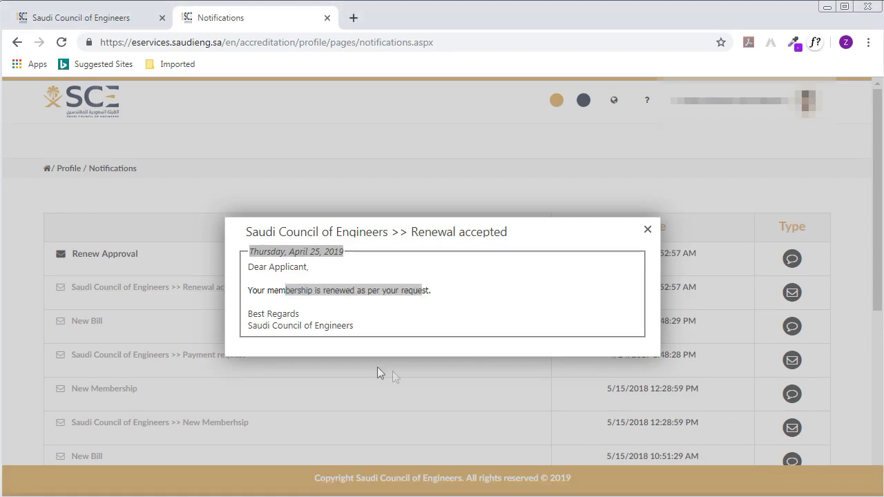
{"action": "left_click", "coordinate": [647, 230]}
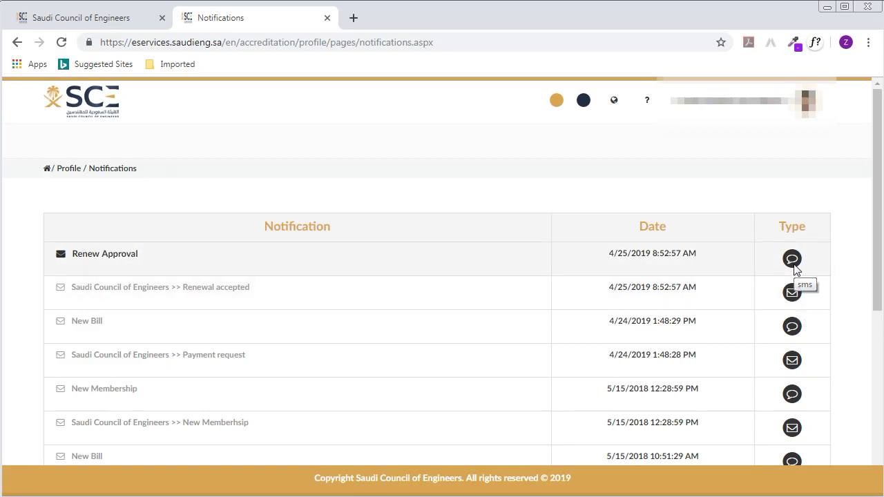
{"action": "left_click", "coordinate": [86, 254]}
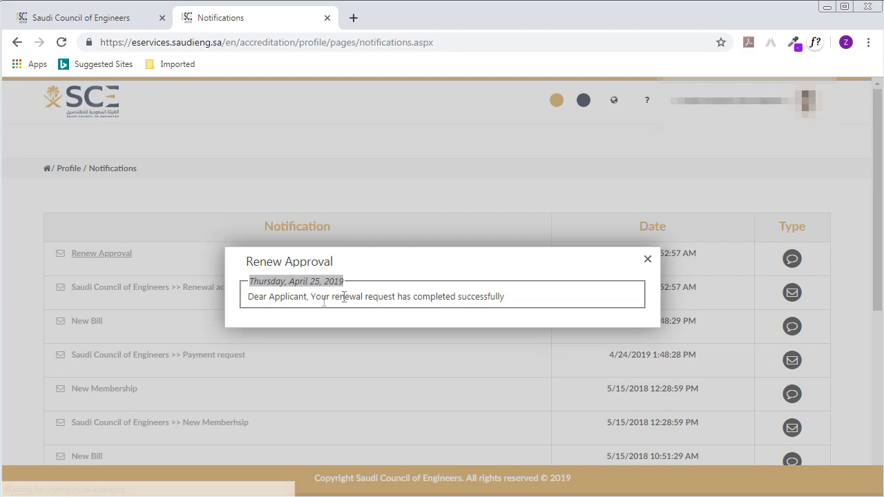
{"action": "left_click_drag", "start_coordinate": [263, 296], "coordinate": [485, 296]}
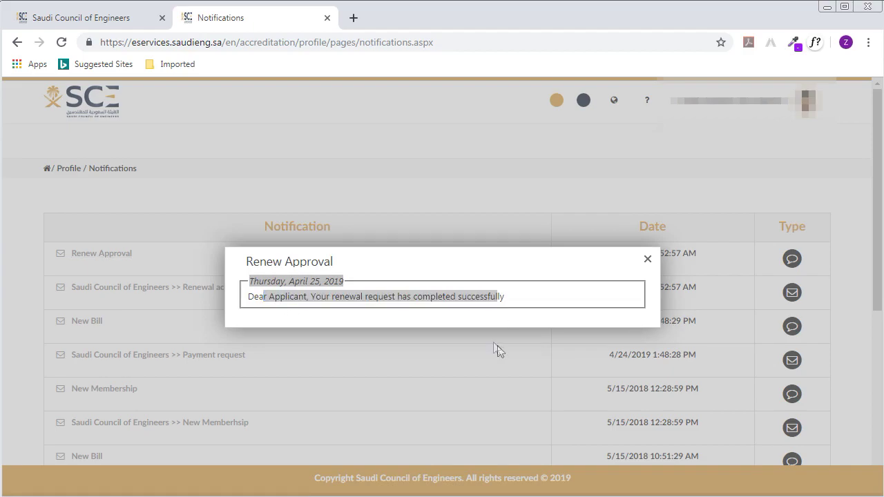
{"action": "left_click", "coordinate": [647, 259]}
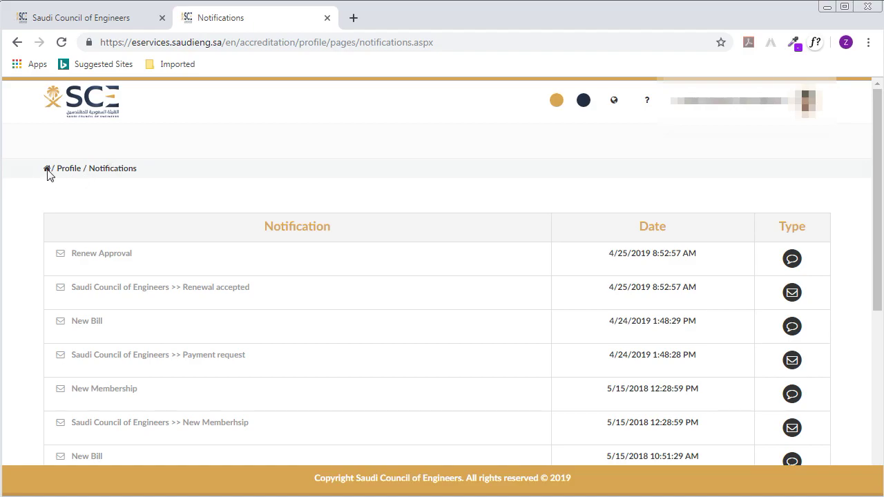
Return to the profile and review the membership status, expiry date, Yaqeen verification and Jawazat update details
{"action": "left_click", "coordinate": [69, 173]}
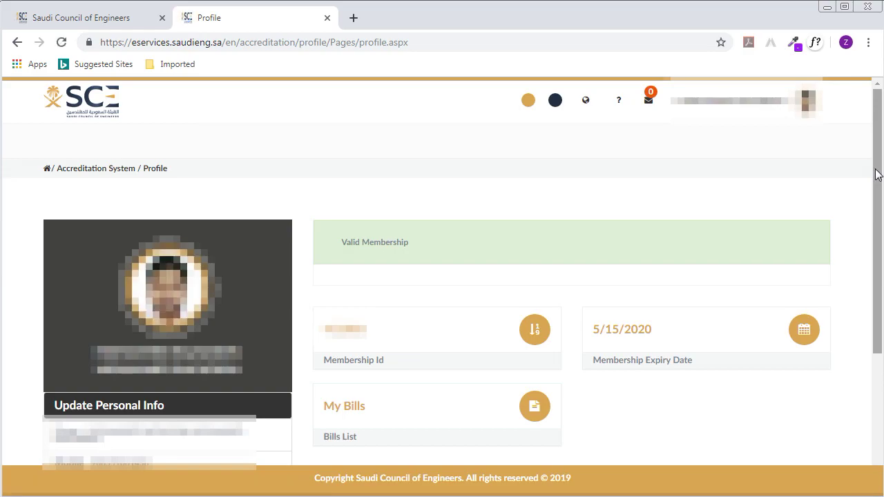
{"action": "scroll", "coordinate": [877, 174], "scroll_direction": "down", "scroll_amount": 3}
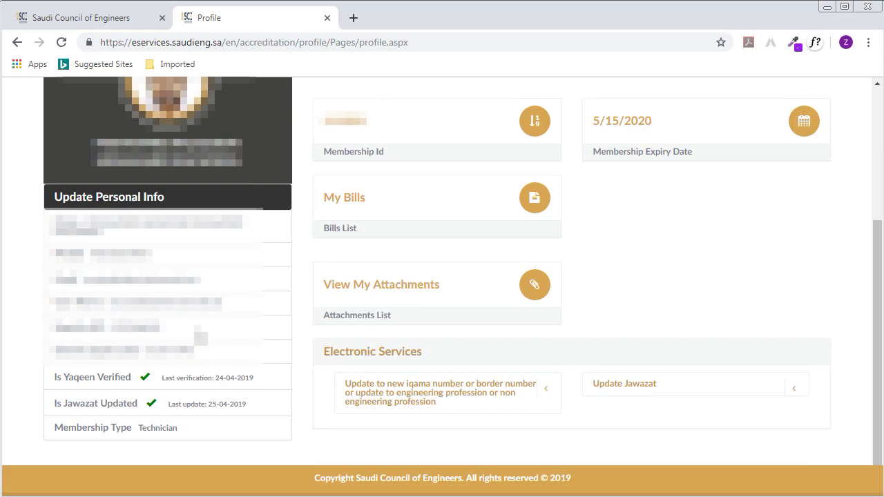